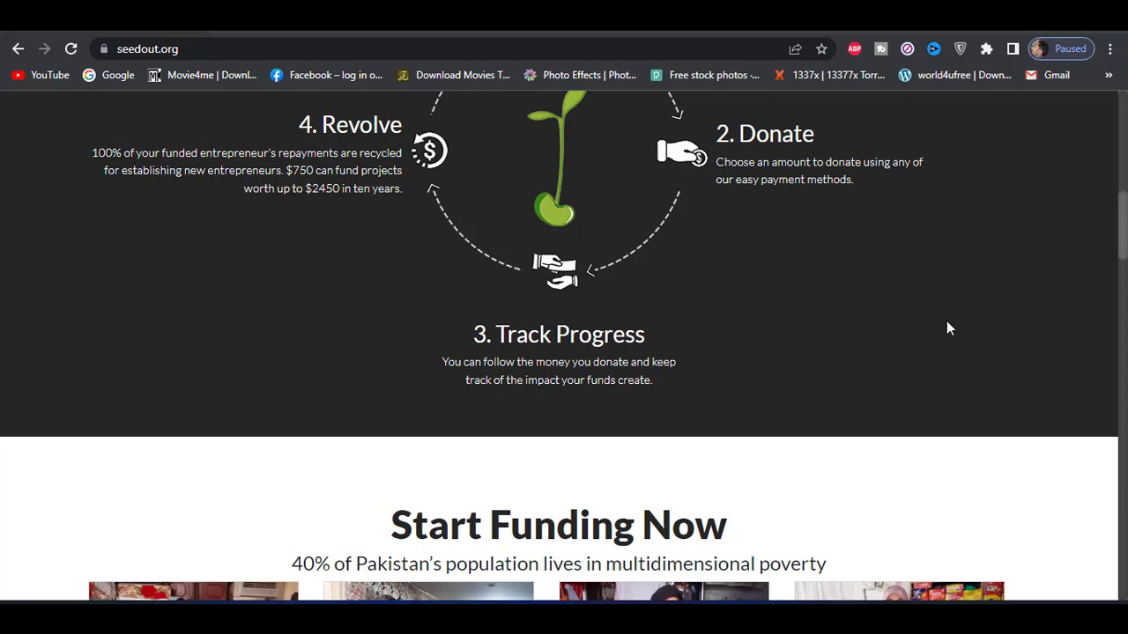
- Examine the Seed Out home page, from the flood appeal banner and funding profiles to the footer links
{"action": "scroll", "coordinate": [944, 321], "scroll_direction": "down", "scroll_amount": 9}
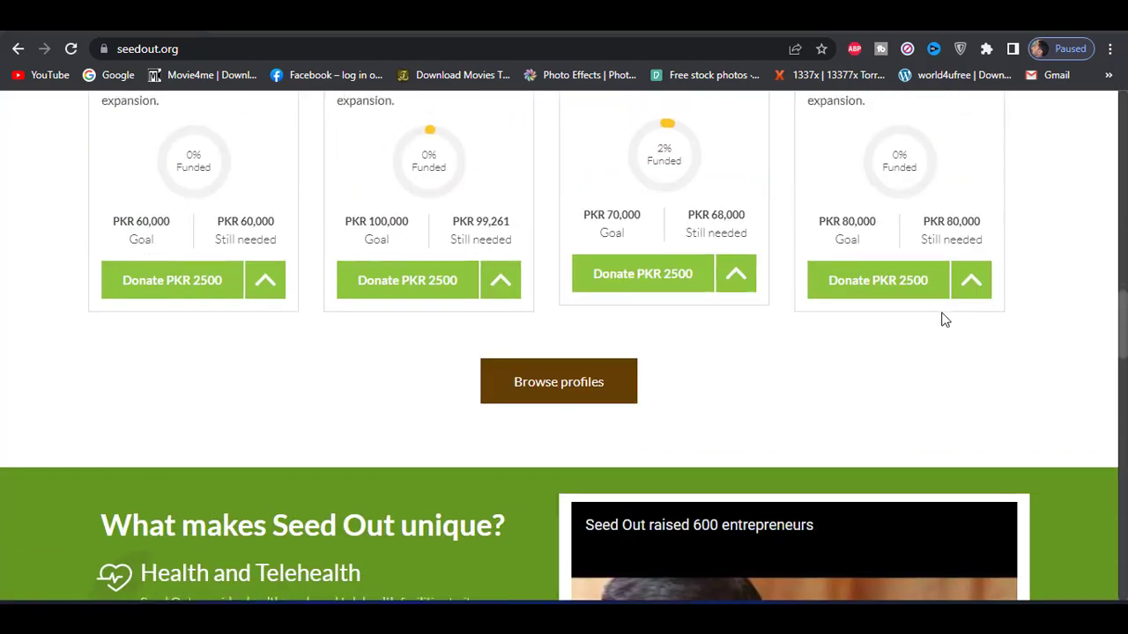
{"action": "scroll", "coordinate": [942, 318], "scroll_direction": "up", "scroll_amount": 11}
{"action": "scroll", "coordinate": [800, 246], "scroll_direction": "up", "scroll_amount": 7}
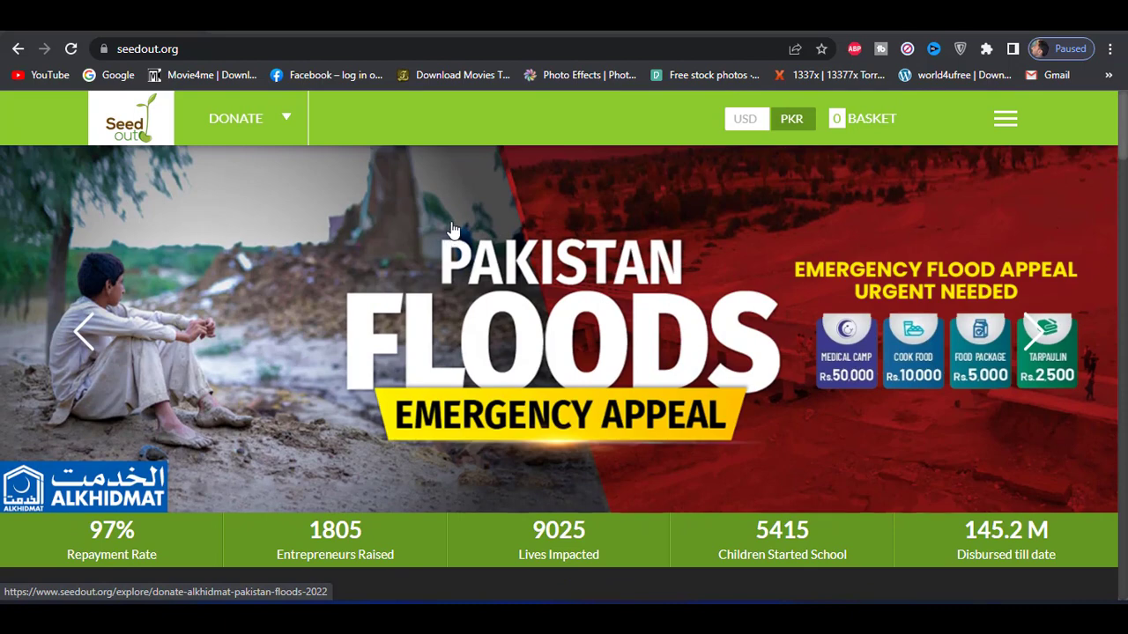
{"action": "scroll", "coordinate": [392, 239], "scroll_direction": "down", "scroll_amount": 1}
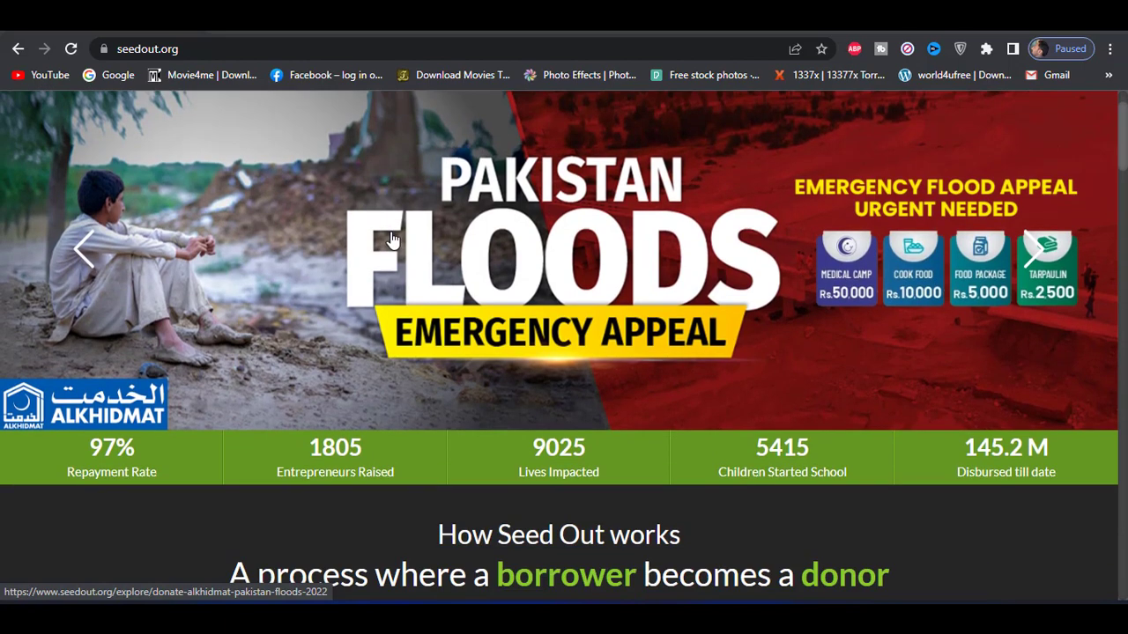
{"action": "scroll", "coordinate": [392, 240], "scroll_direction": "down", "scroll_amount": 10}
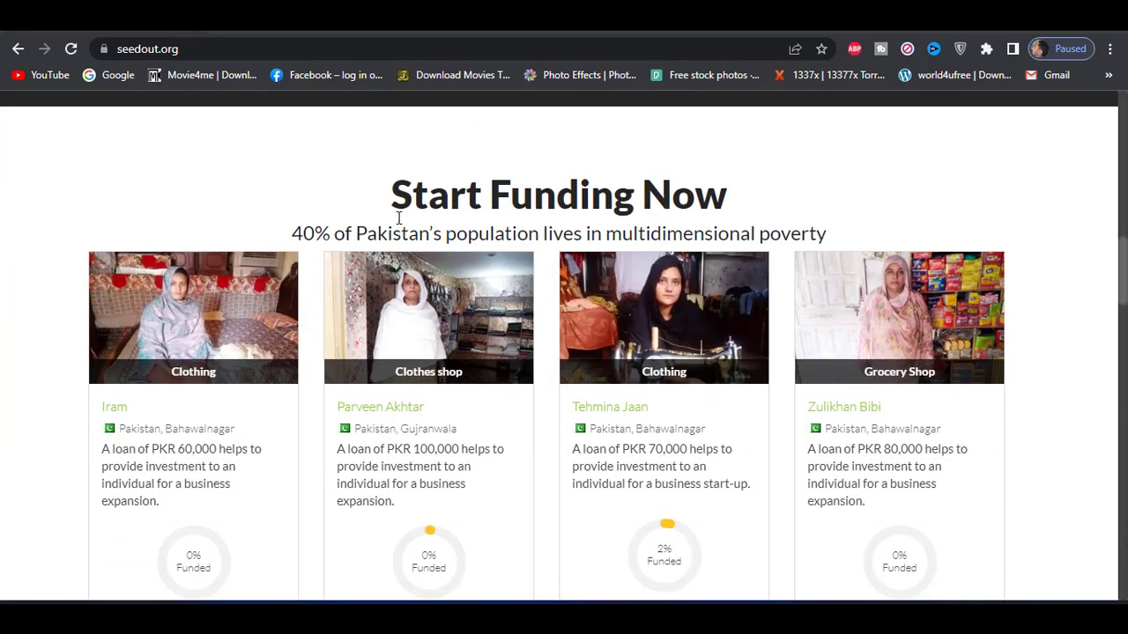
{"action": "scroll", "coordinate": [397, 219], "scroll_direction": "down", "scroll_amount": 6}
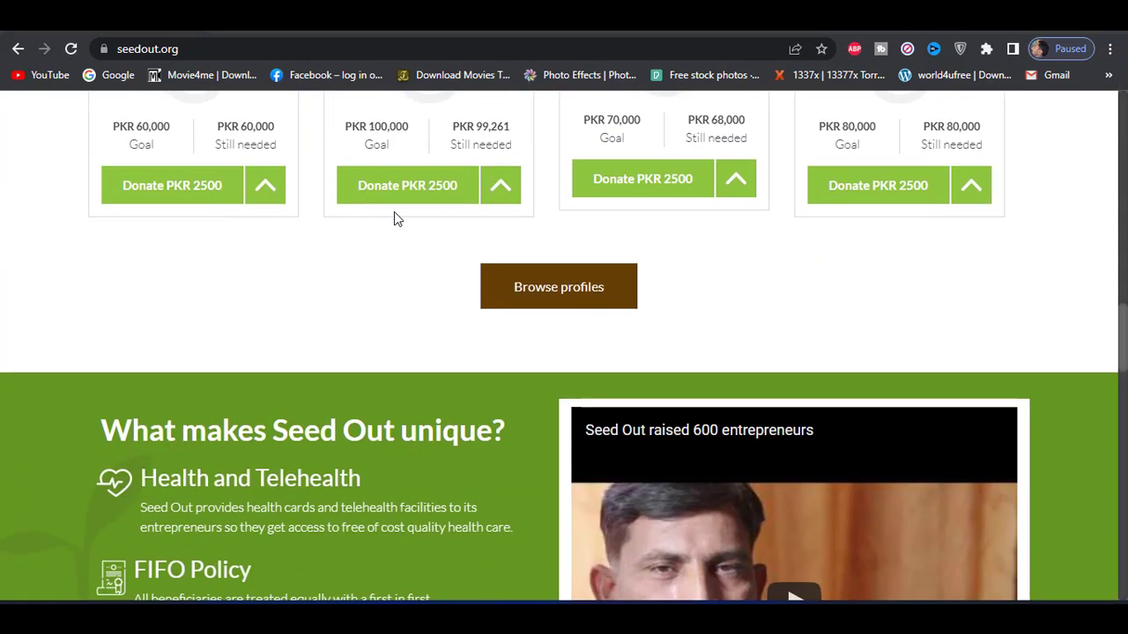
{"action": "scroll", "coordinate": [394, 219], "scroll_direction": "down", "scroll_amount": 5}
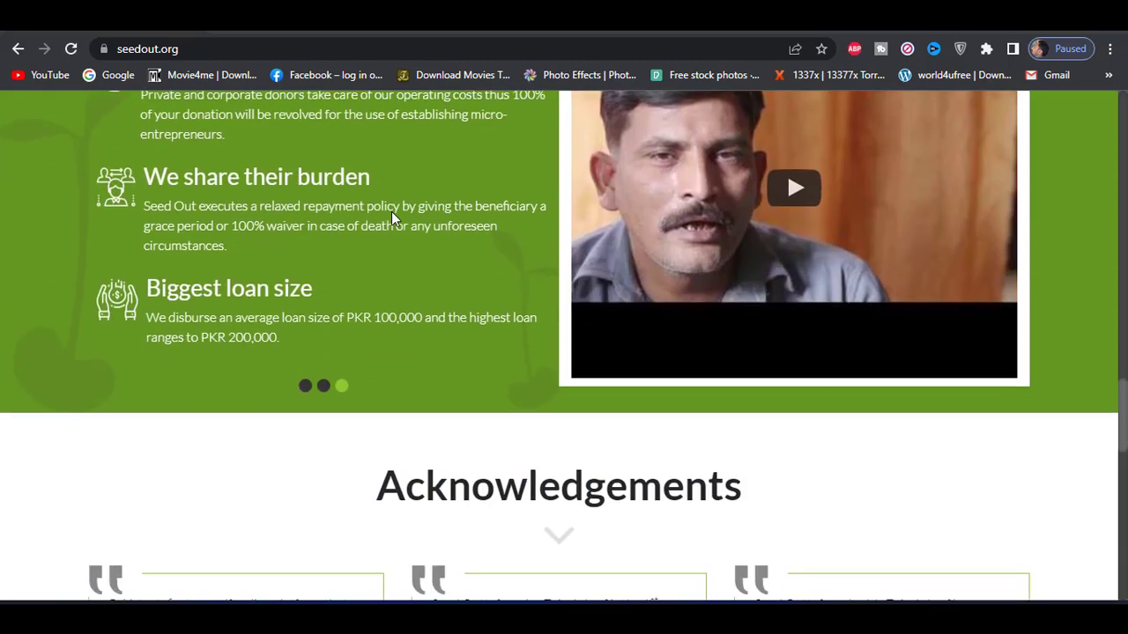
{"action": "scroll", "coordinate": [391, 218], "scroll_direction": "down", "scroll_amount": 10}
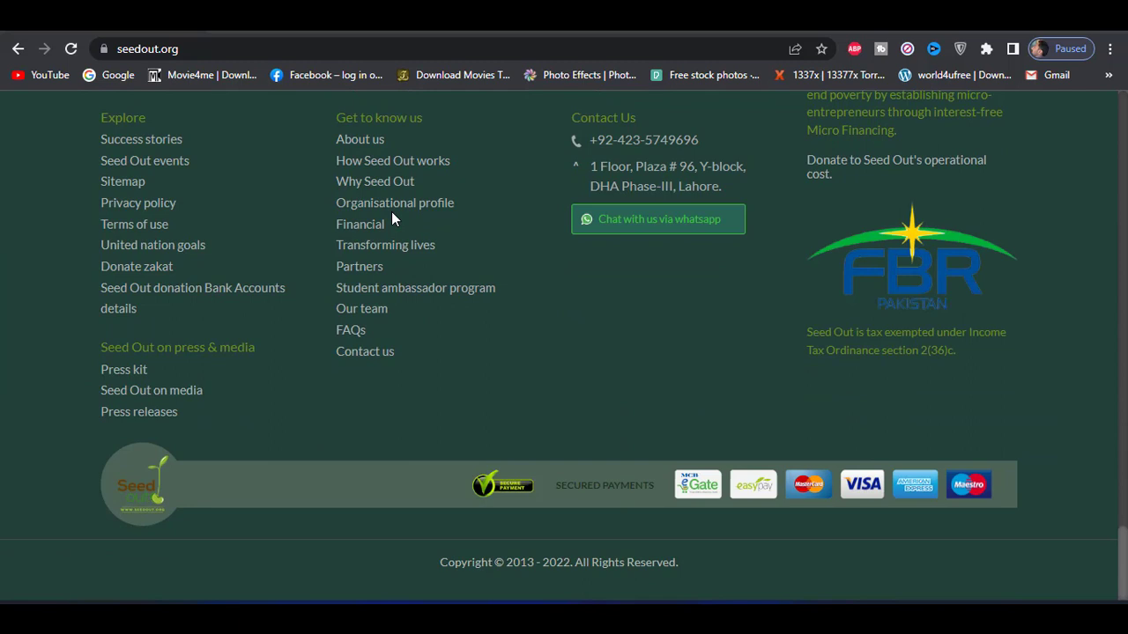
- Open the loan application page and start the business loan pre-assessment form
{"action": "left_click", "coordinate": [395, 207]}
{"action": "scroll", "coordinate": [370, 225], "scroll_direction": "up", "scroll_amount": 2}
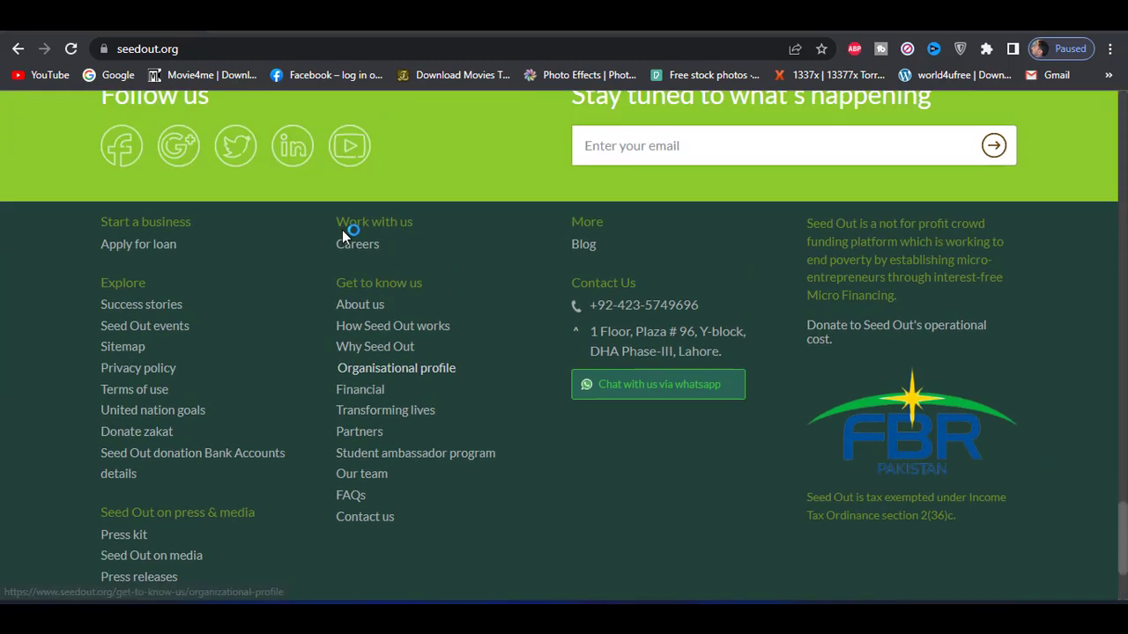
{"action": "left_click", "coordinate": [146, 253]}
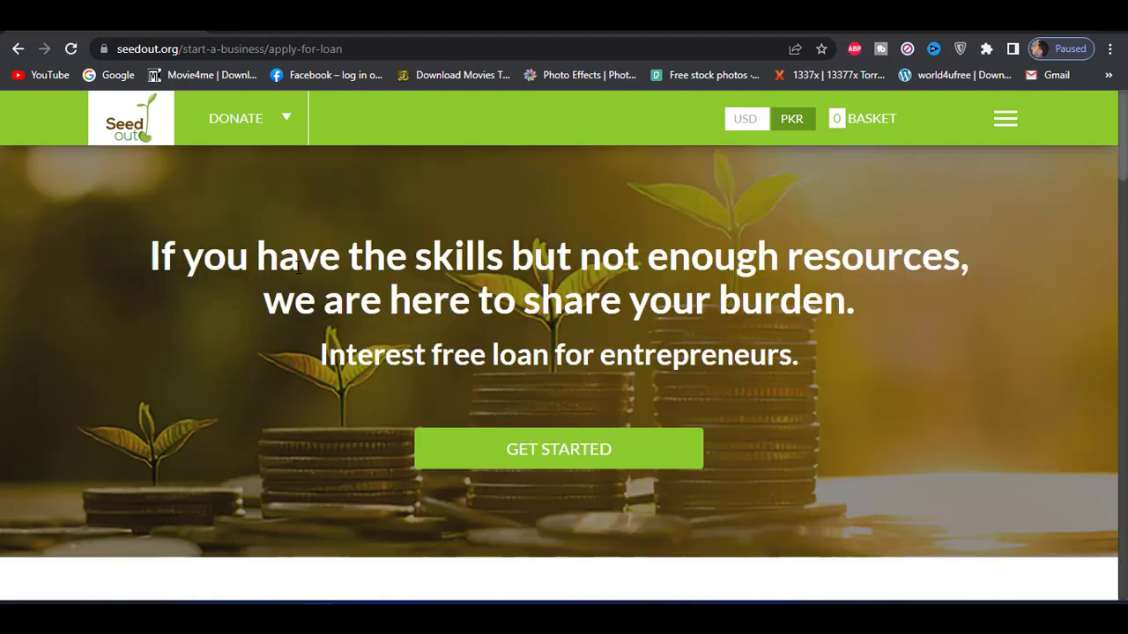
{"action": "left_click", "coordinate": [562, 458]}
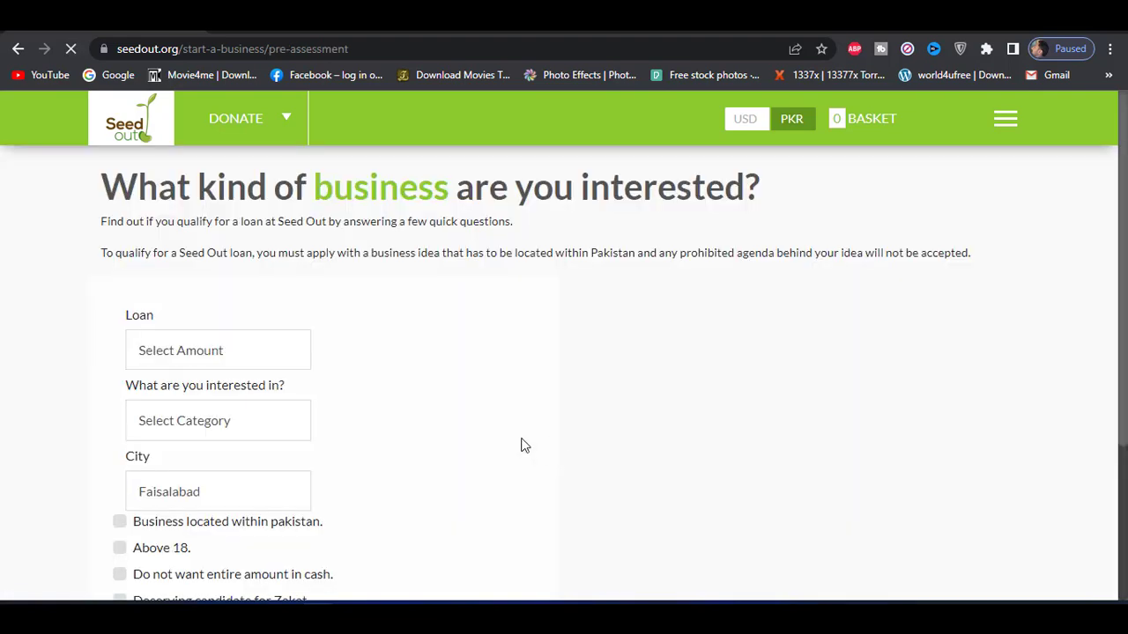
- Review the loan amount ranges offered in the pre-assessment form without choosing one
{"action": "scroll", "coordinate": [325, 345], "scroll_direction": "down", "scroll_amount": 1}
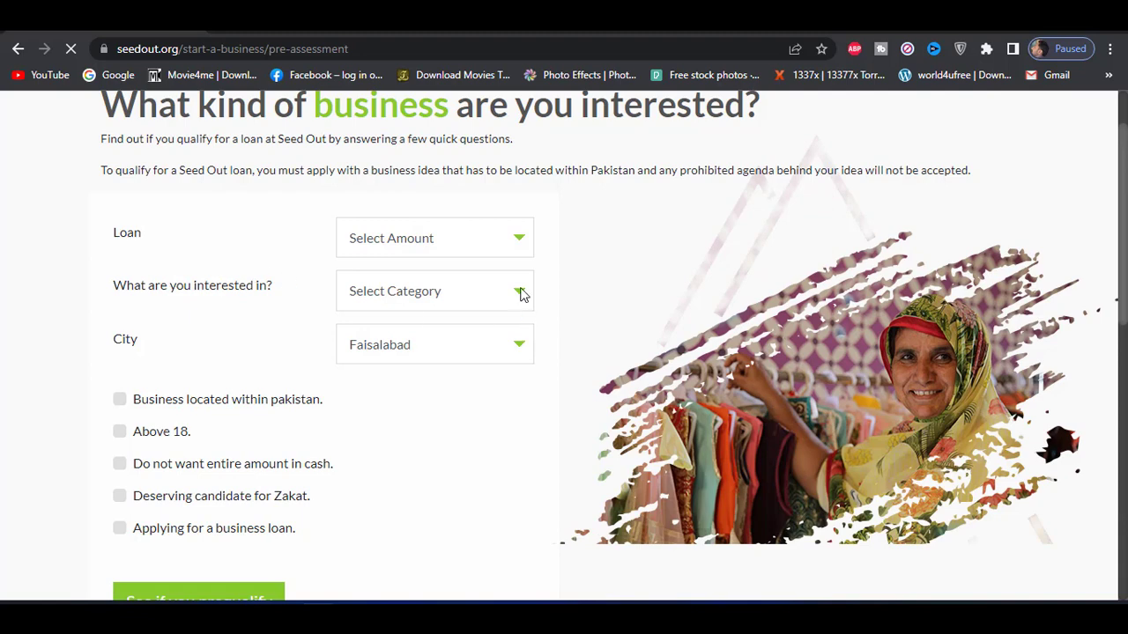
{"action": "left_click", "coordinate": [491, 245]}
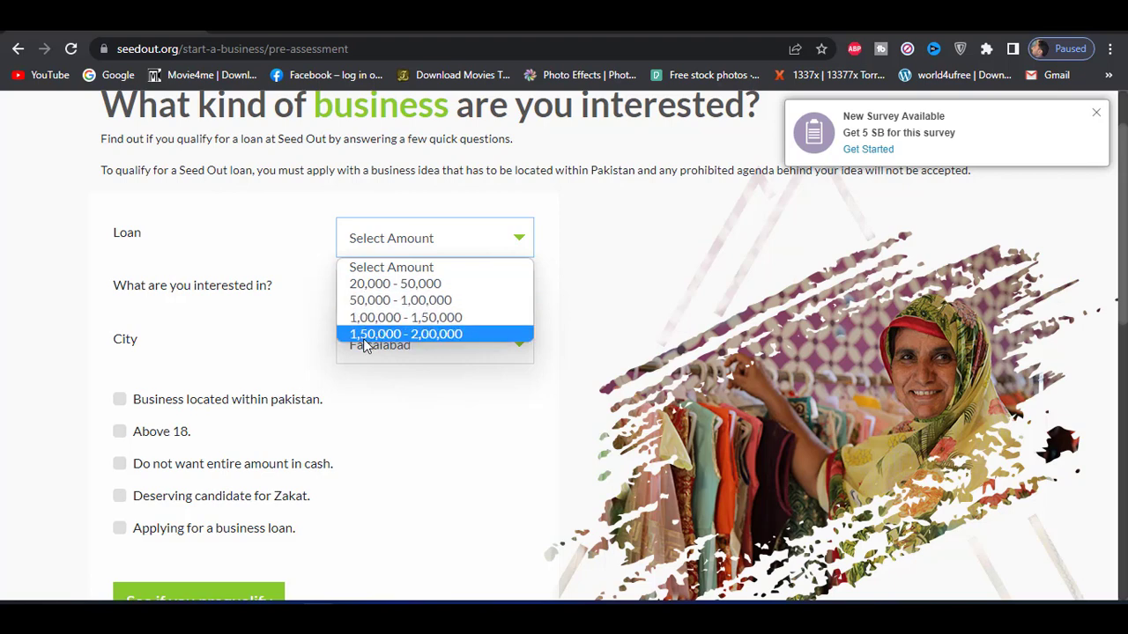
{"action": "left_click", "coordinate": [437, 384]}
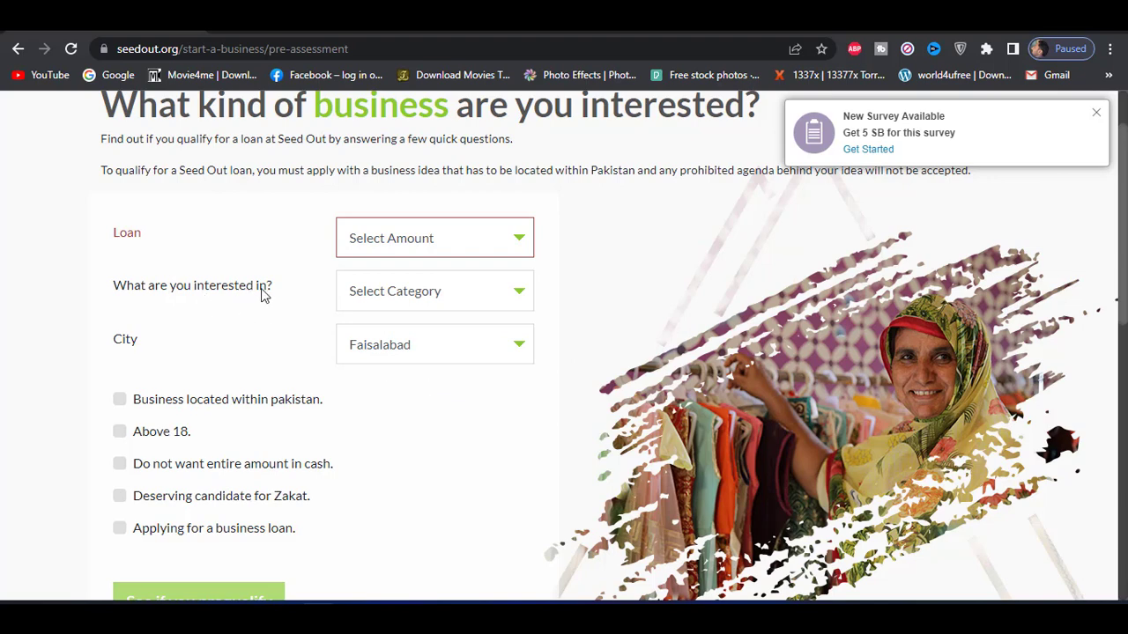
- Set the business interest category to Other and look over the category choices again
{"action": "left_click", "coordinate": [401, 295]}
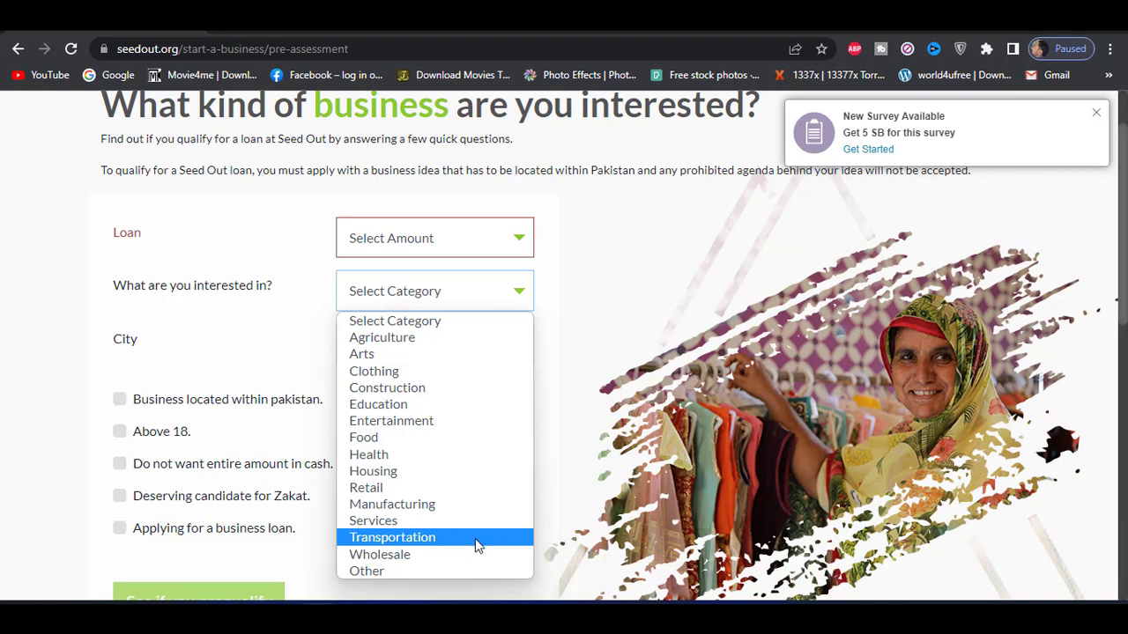
{"action": "left_click", "coordinate": [451, 569]}
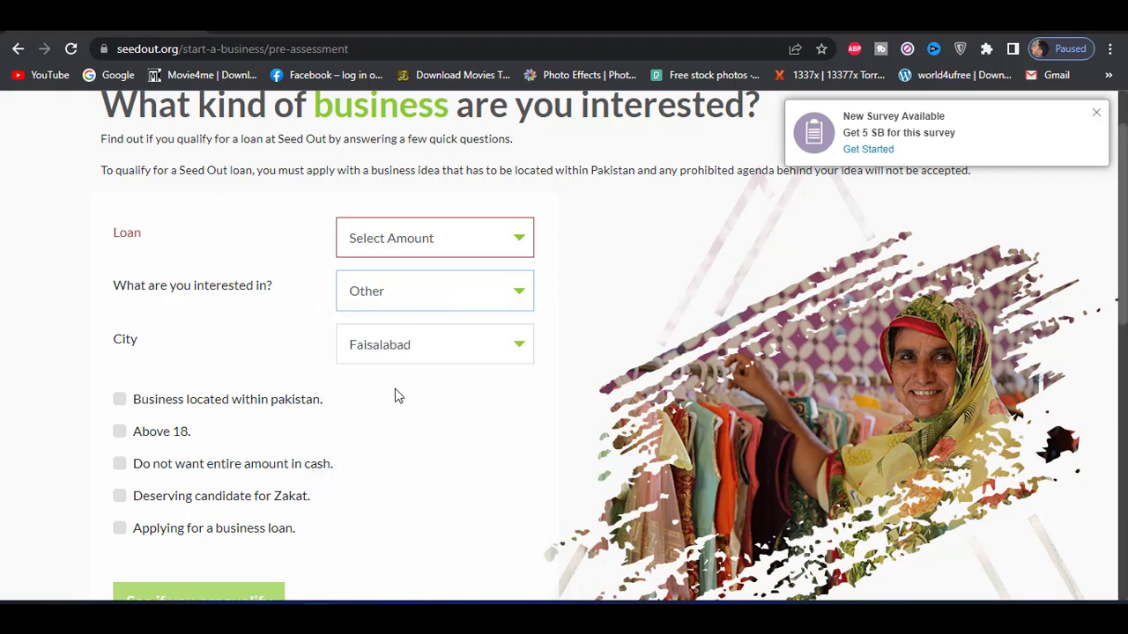
{"action": "left_click", "coordinate": [443, 302]}
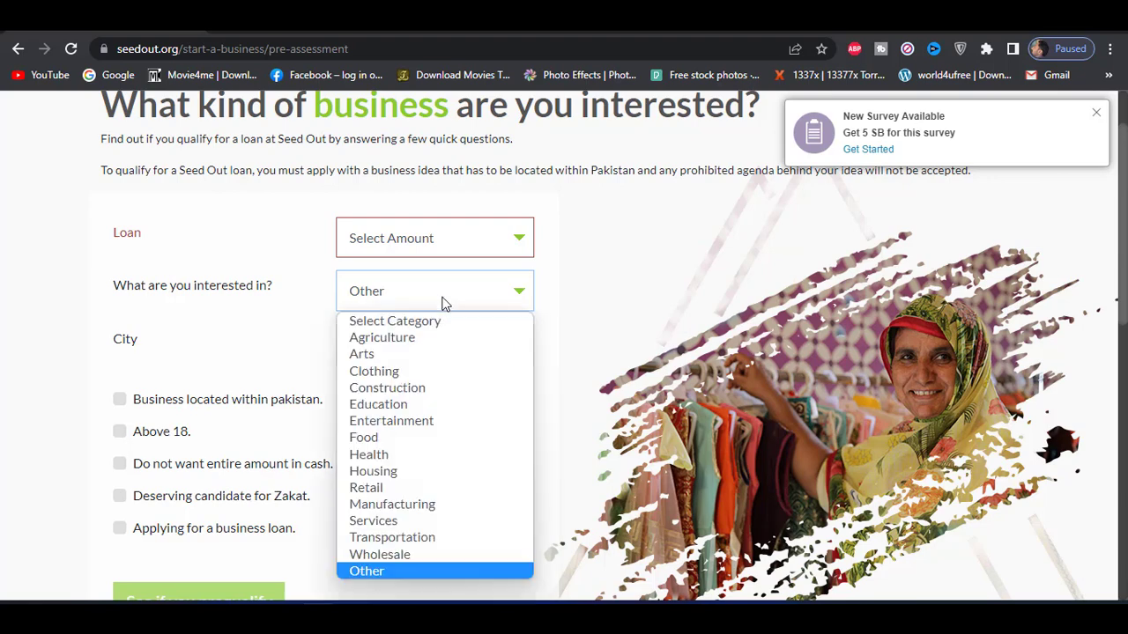
{"action": "left_click", "coordinate": [564, 355]}
- Review the cities offered in the pre-assessment form, keeping Faisalabad
{"action": "scroll", "coordinate": [555, 348], "scroll_direction": "up", "scroll_amount": 1}
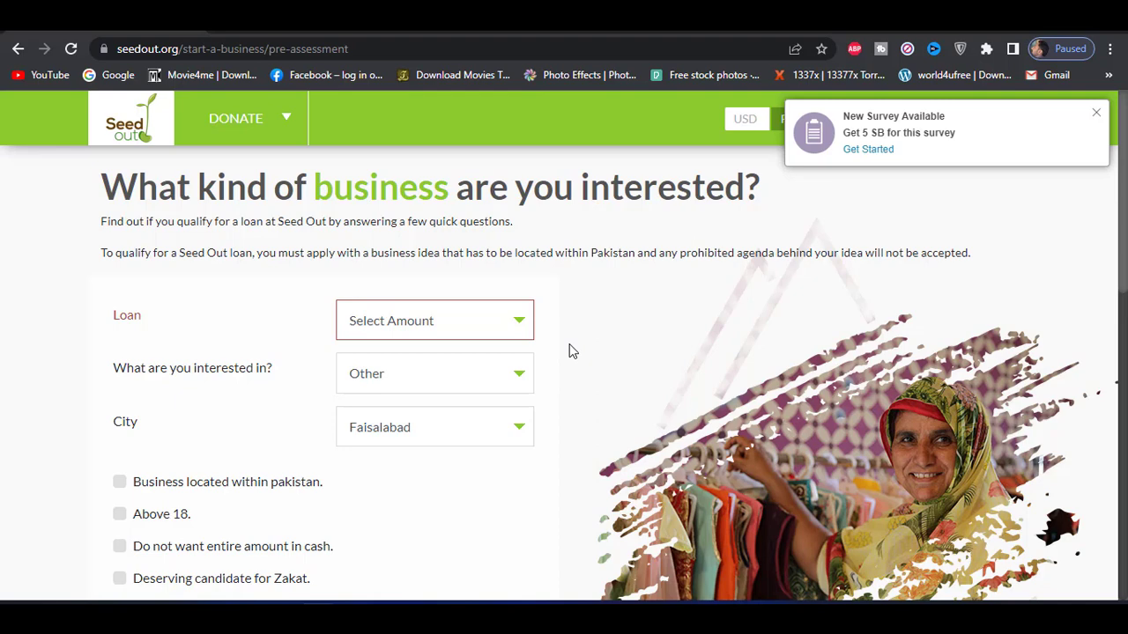
{"action": "scroll", "coordinate": [568, 350], "scroll_direction": "down", "scroll_amount": 1}
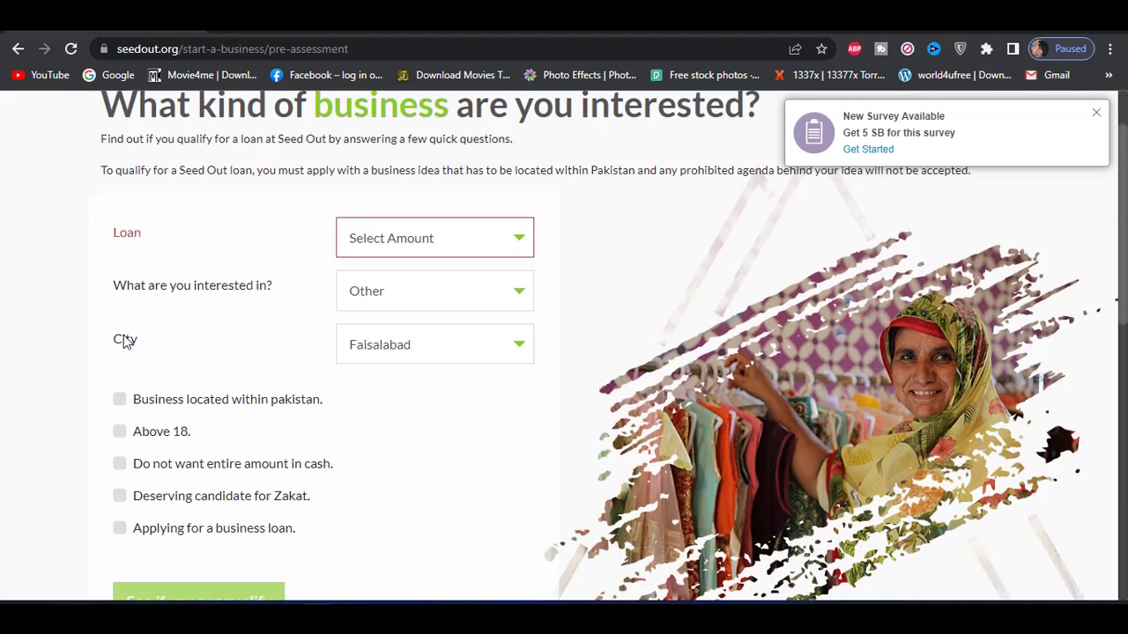
{"action": "left_click", "coordinate": [380, 352]}
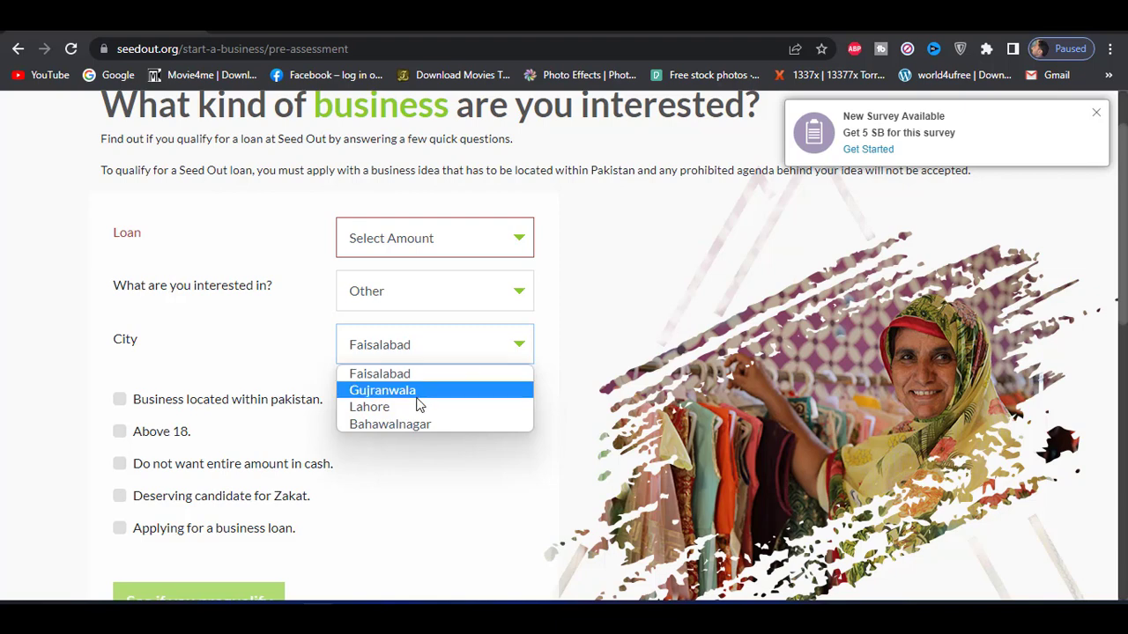
{"action": "left_click", "coordinate": [551, 357]}
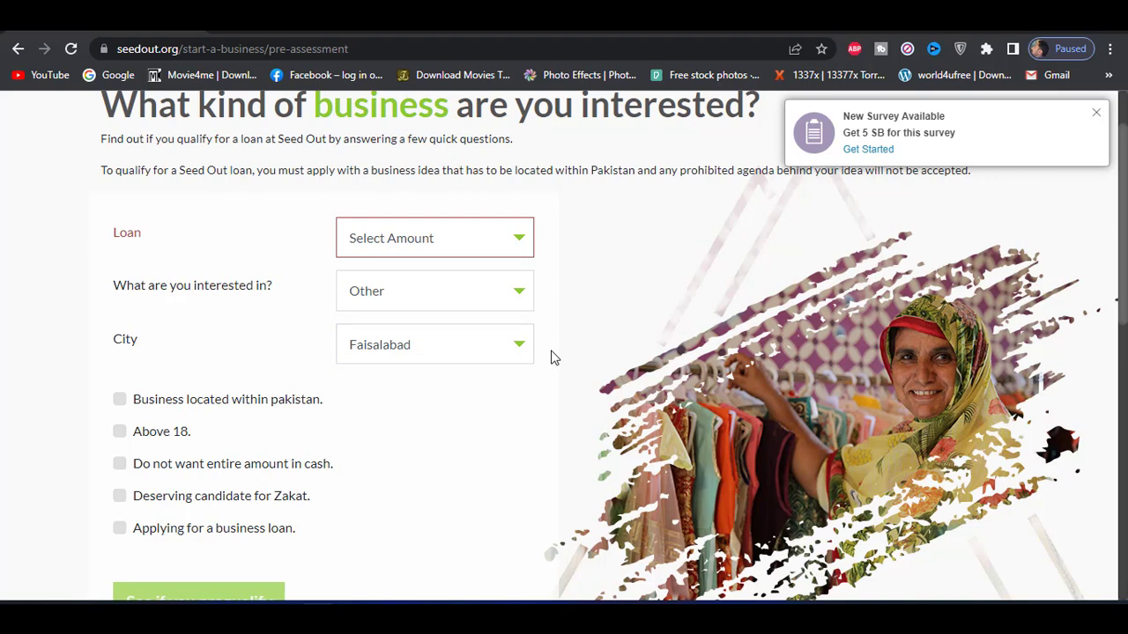
- Review the eligibility statements, and highlight the phone number and office address in the Contact Us section
{"action": "scroll", "coordinate": [552, 358], "scroll_direction": "down", "scroll_amount": 1}
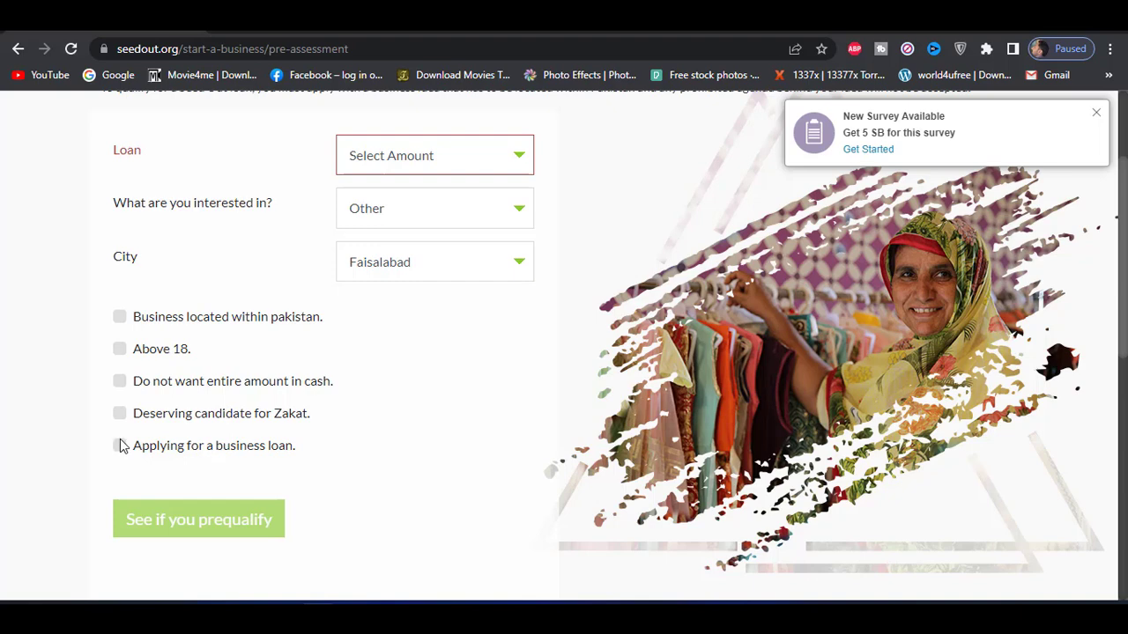
{"action": "scroll", "coordinate": [232, 391], "scroll_direction": "down", "scroll_amount": 1}
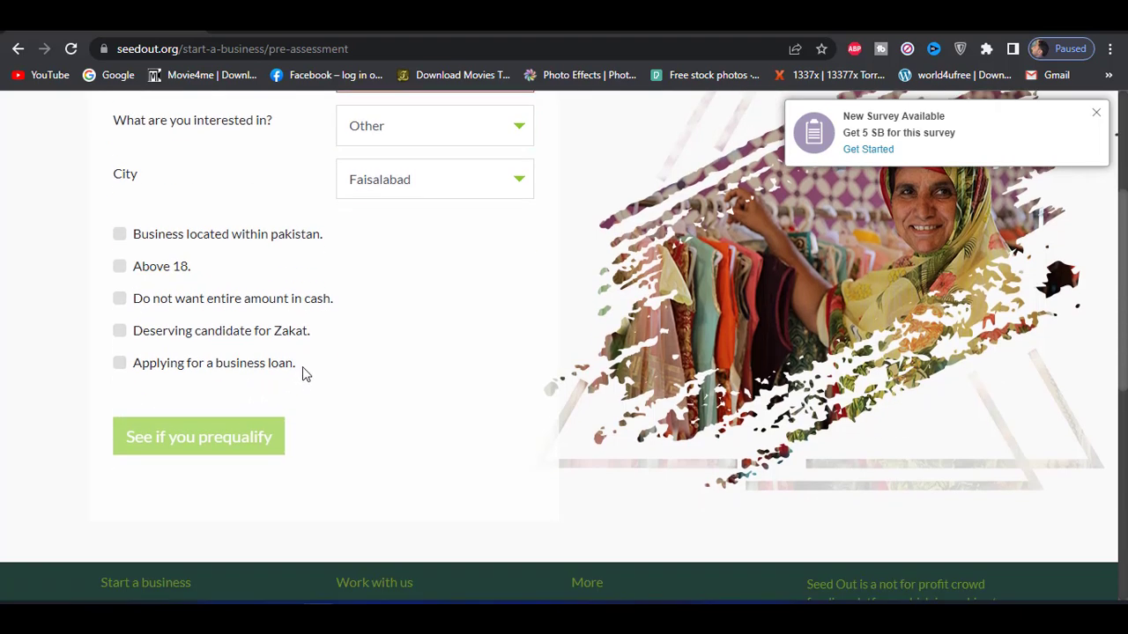
{"action": "scroll", "coordinate": [302, 368], "scroll_direction": "down", "scroll_amount": 2}
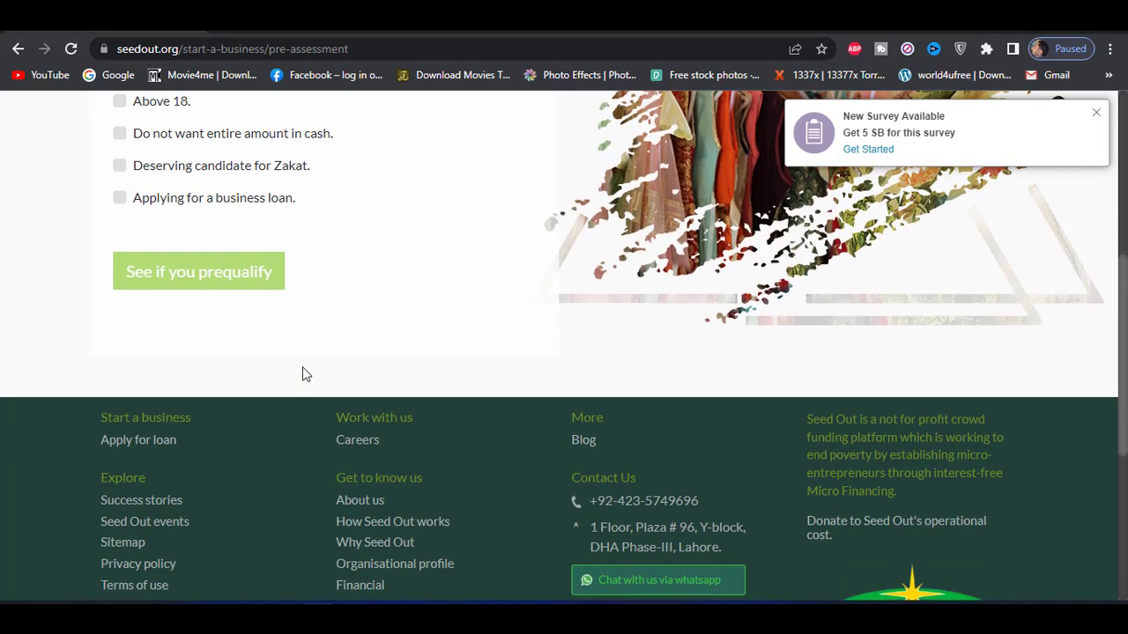
{"action": "scroll", "coordinate": [302, 368], "scroll_direction": "up", "scroll_amount": 2}
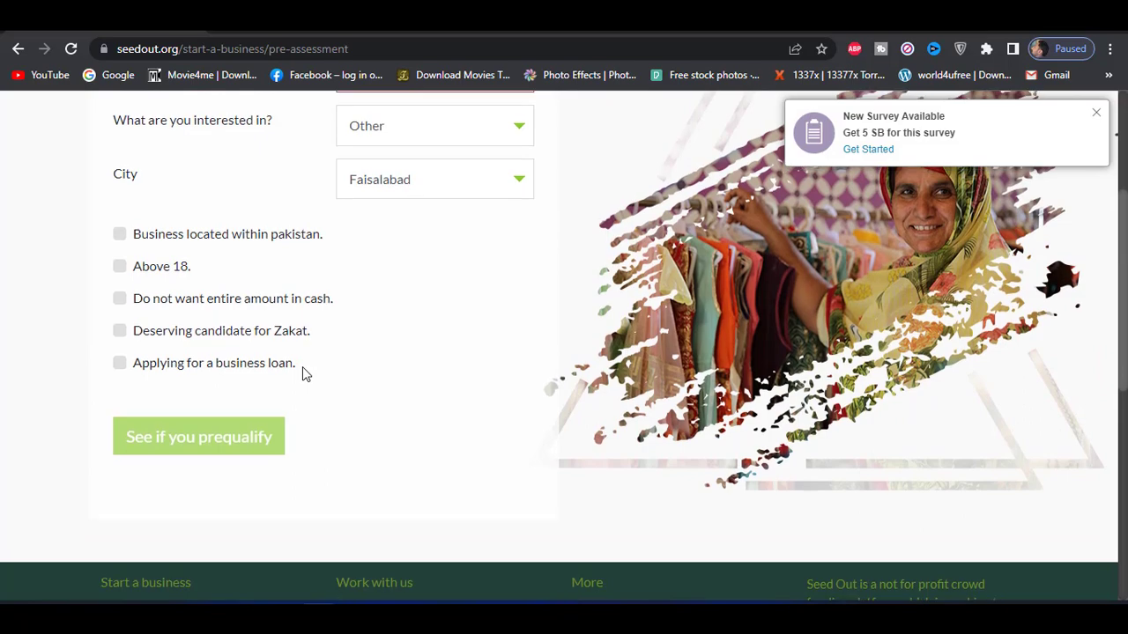
{"action": "scroll", "coordinate": [352, 362], "scroll_direction": "down", "scroll_amount": 4}
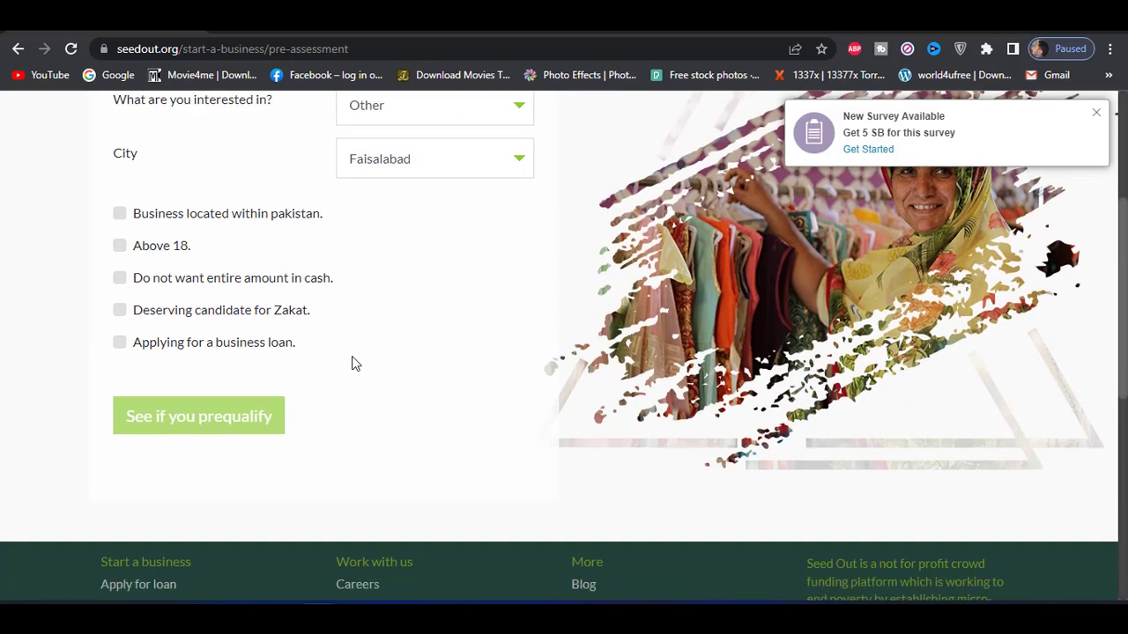
{"action": "scroll", "coordinate": [419, 390], "scroll_direction": "up", "scroll_amount": 1}
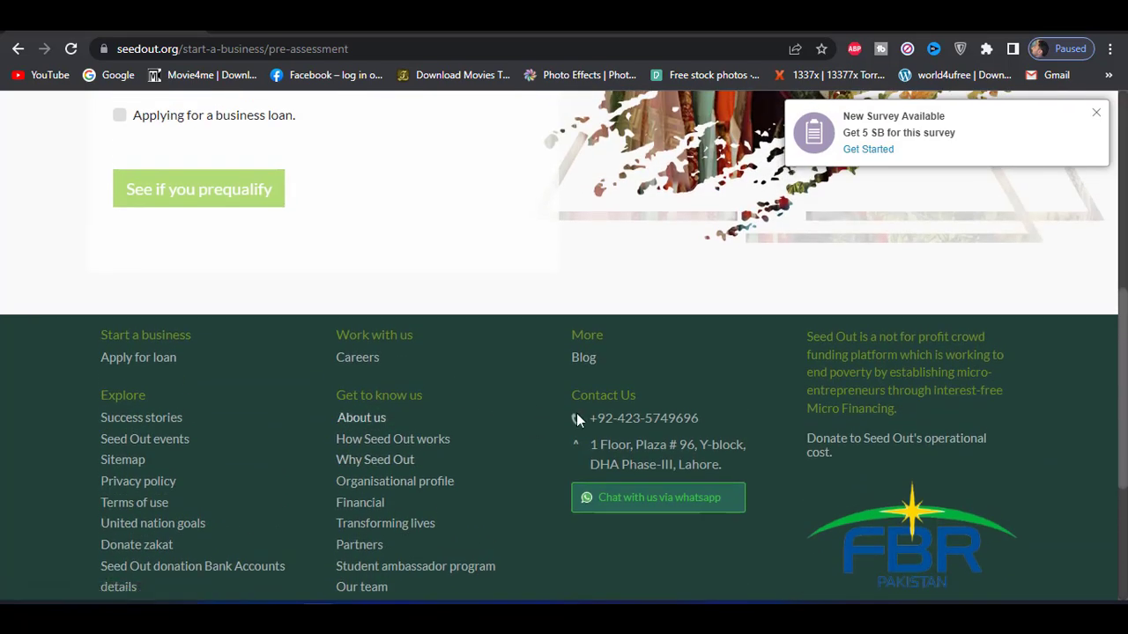
{"action": "left_click_drag", "start_coordinate": [718, 422], "coordinate": [578, 426]}
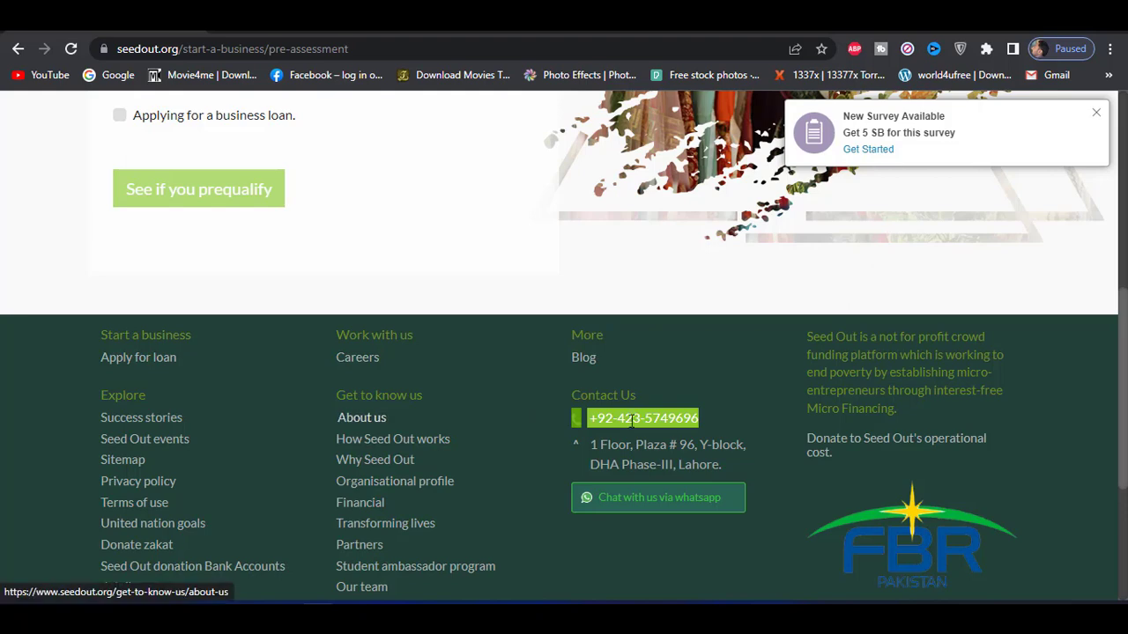
{"action": "left_click", "coordinate": [751, 420]}
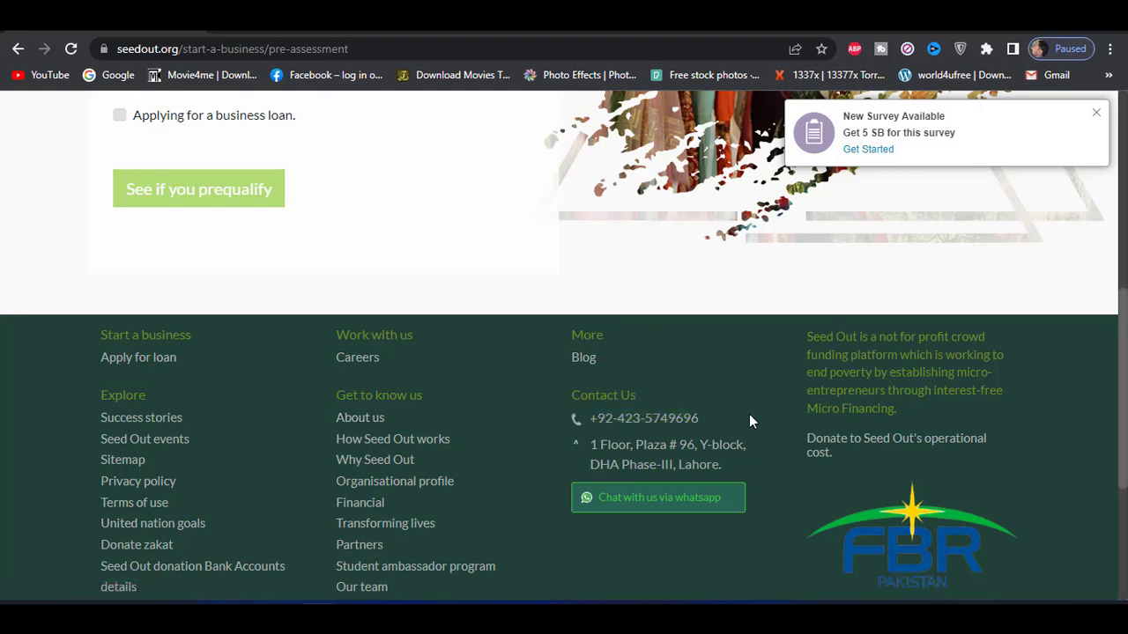
{"action": "left_click_drag", "start_coordinate": [571, 441], "coordinate": [741, 464]}
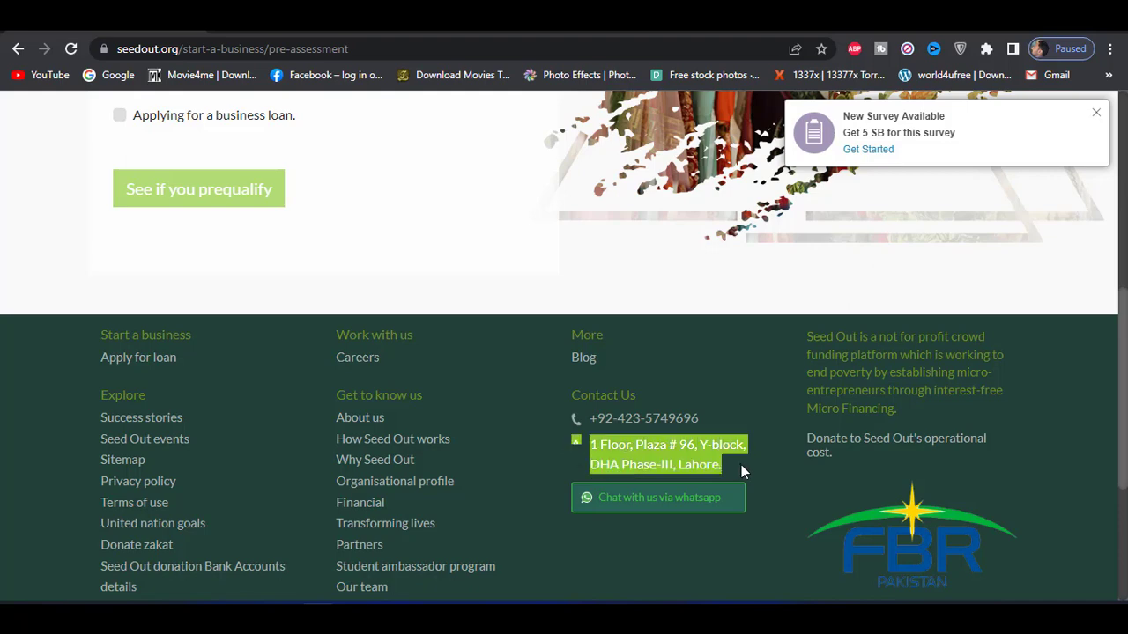
{"action": "left_click", "coordinate": [772, 515]}
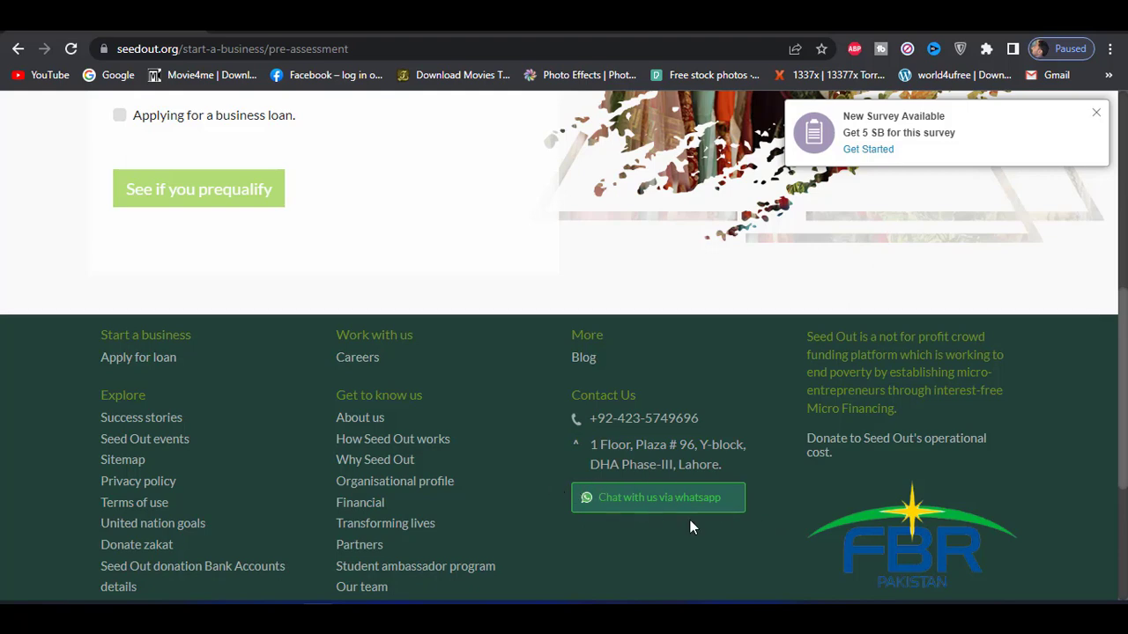
- Set the loan amount to 1,50,000 - 2,00,000, the business category to Construction and the city to Lahore
{"action": "scroll", "coordinate": [629, 490], "scroll_direction": "up", "scroll_amount": 5}
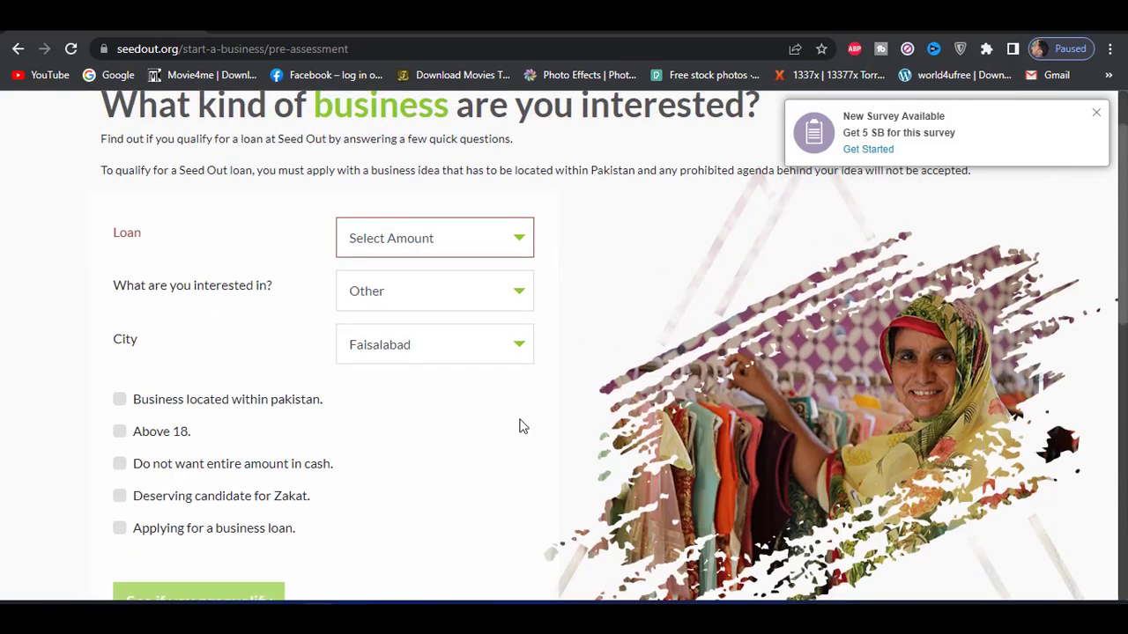
{"action": "left_click", "coordinate": [398, 252]}
{"action": "left_click", "coordinate": [428, 334]}
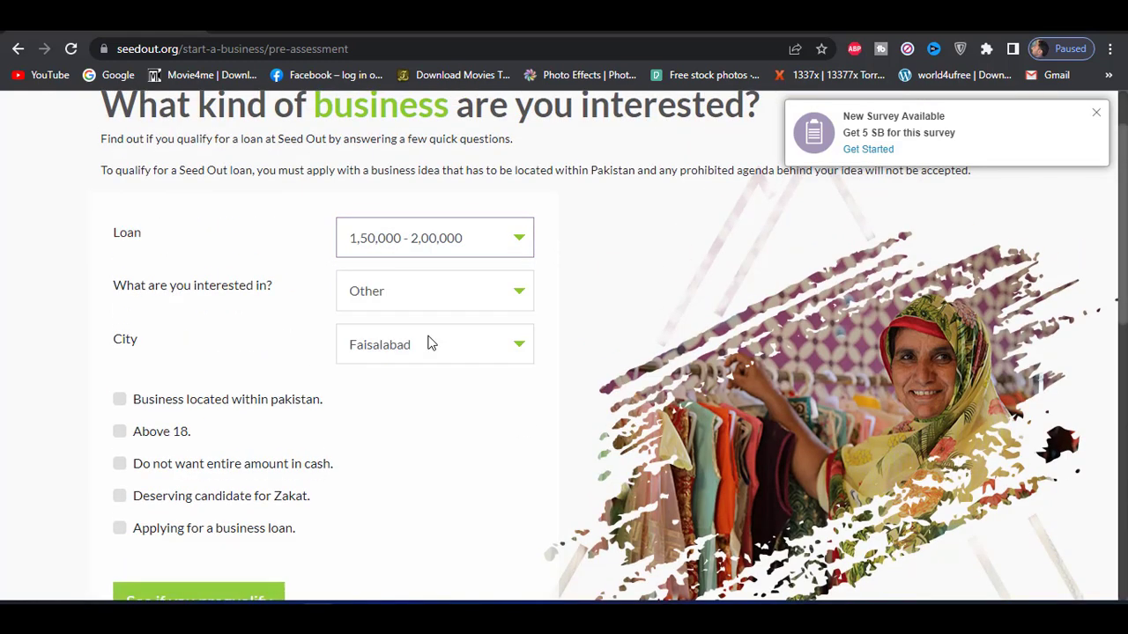
{"action": "left_click", "coordinate": [423, 304]}
{"action": "left_click", "coordinate": [421, 388]}
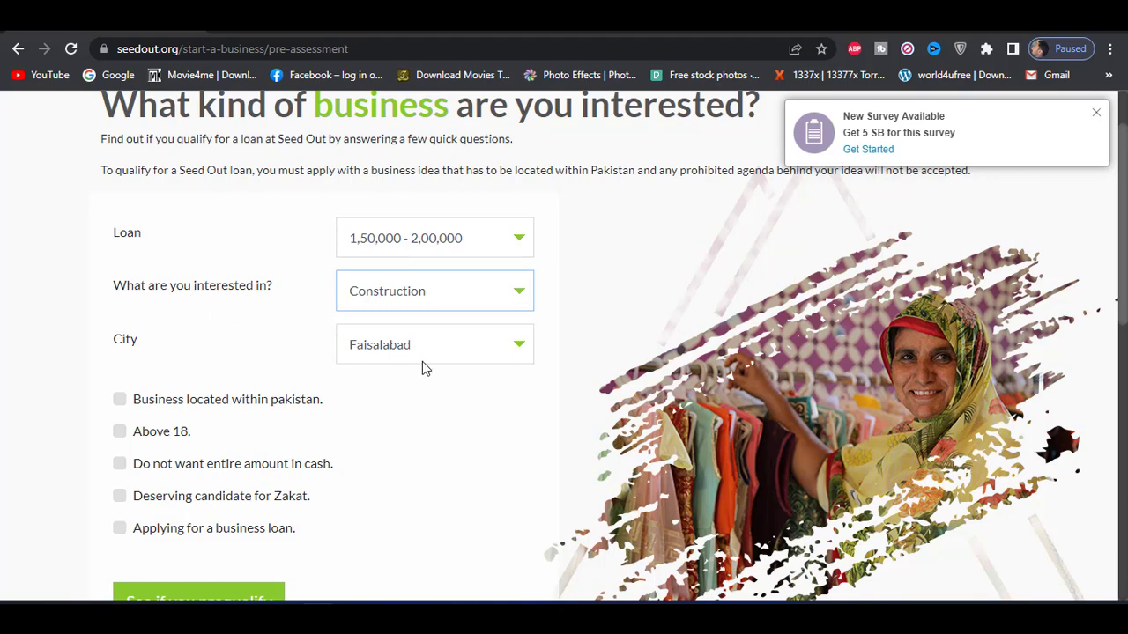
{"action": "left_click", "coordinate": [421, 359]}
{"action": "left_click", "coordinate": [420, 407]}
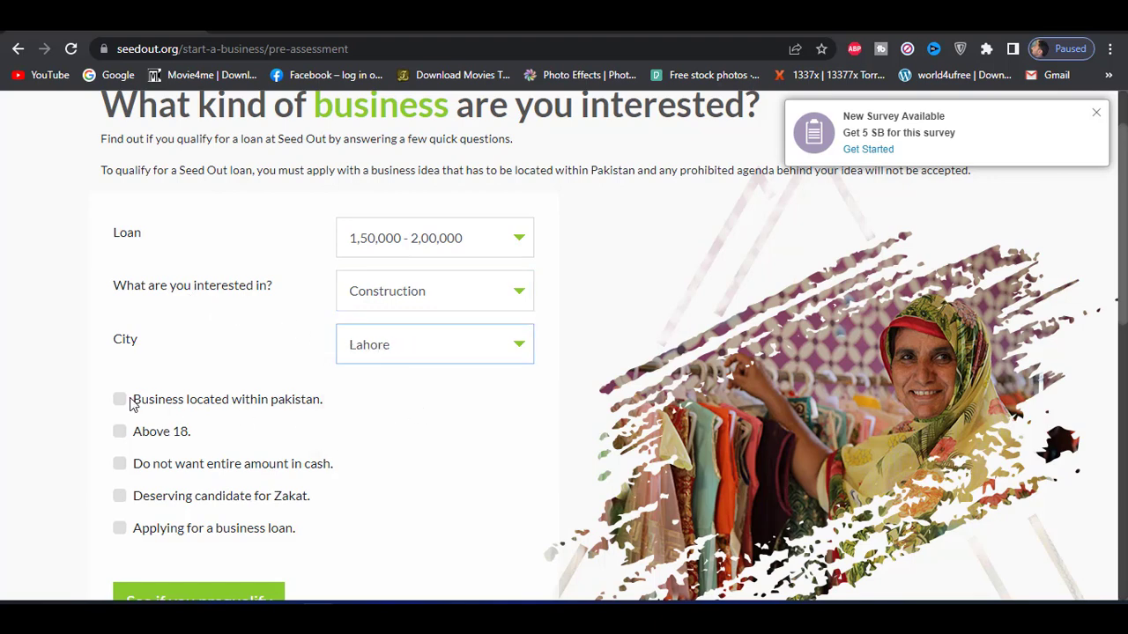
- Accept all five eligibility statements, from business location to business loan, and submit the form to check prequalification
{"action": "left_click", "coordinate": [120, 399]}
{"action": "left_click", "coordinate": [120, 431]}
{"action": "left_click", "coordinate": [120, 463]}
{"action": "left_click", "coordinate": [120, 495]}
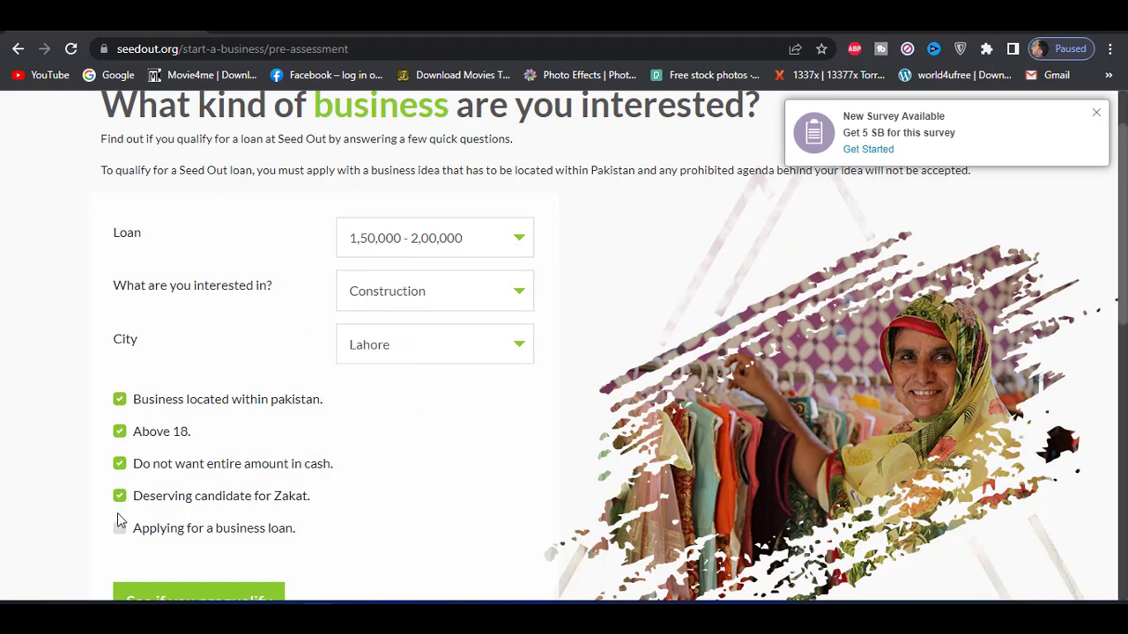
{"action": "left_click", "coordinate": [120, 528]}
{"action": "scroll", "coordinate": [277, 428], "scroll_direction": "down", "scroll_amount": 2}
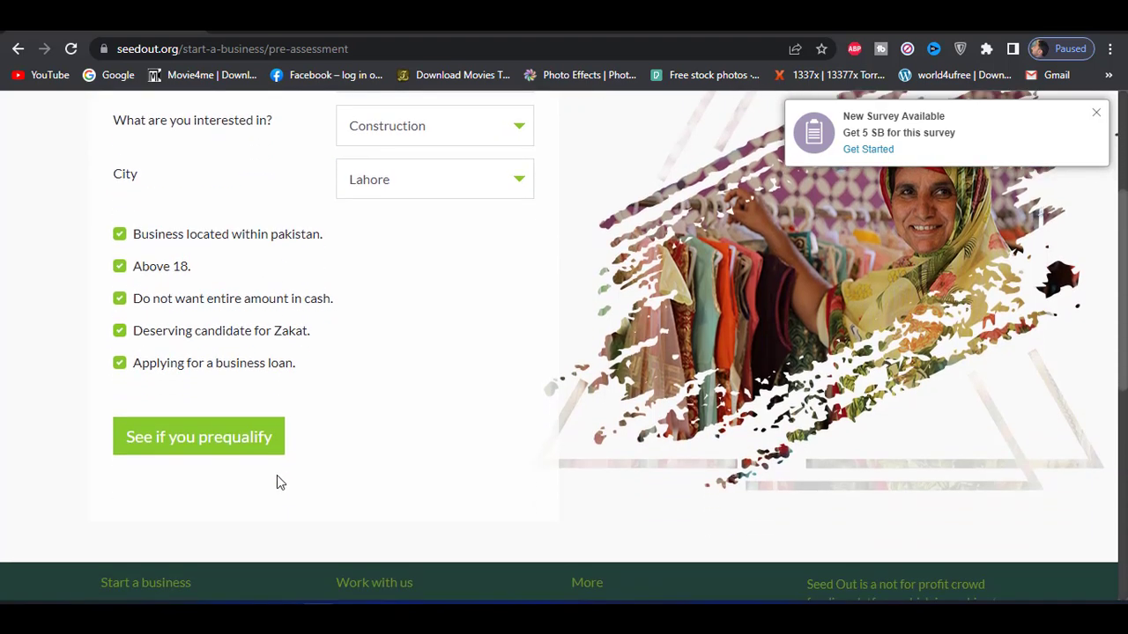
{"action": "left_click", "coordinate": [194, 449]}
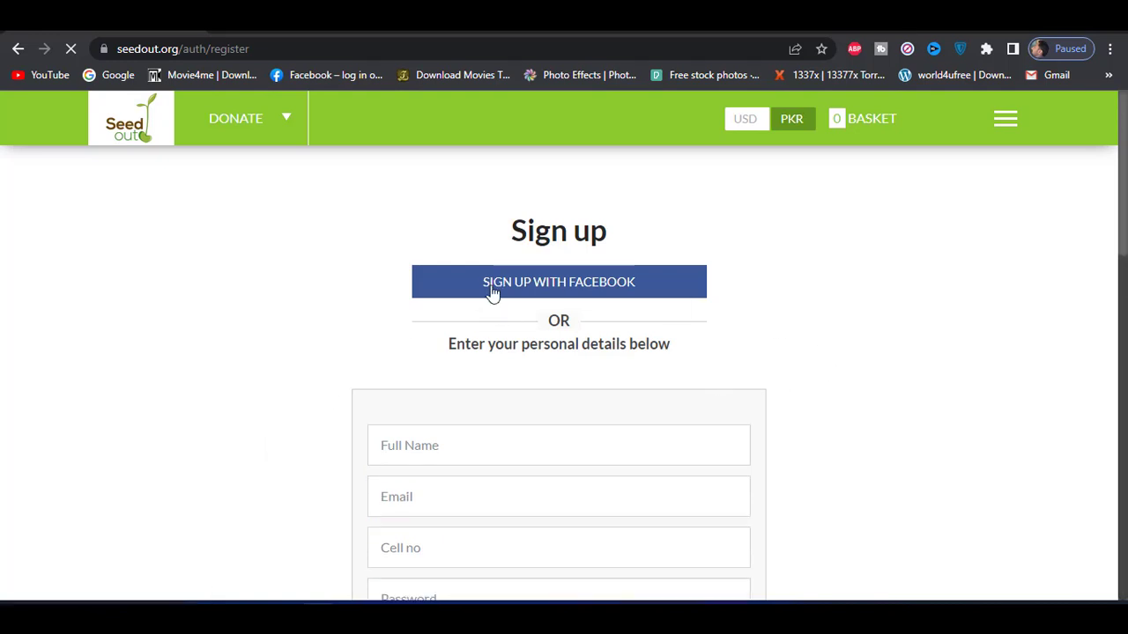
- Examine the sign-up form's personal detail fields, newsletter option, reCAPTCHA check and login option
{"action": "scroll", "coordinate": [667, 318], "scroll_direction": "down", "scroll_amount": 1}
{"action": "scroll", "coordinate": [655, 309], "scroll_direction": "down", "scroll_amount": 6}
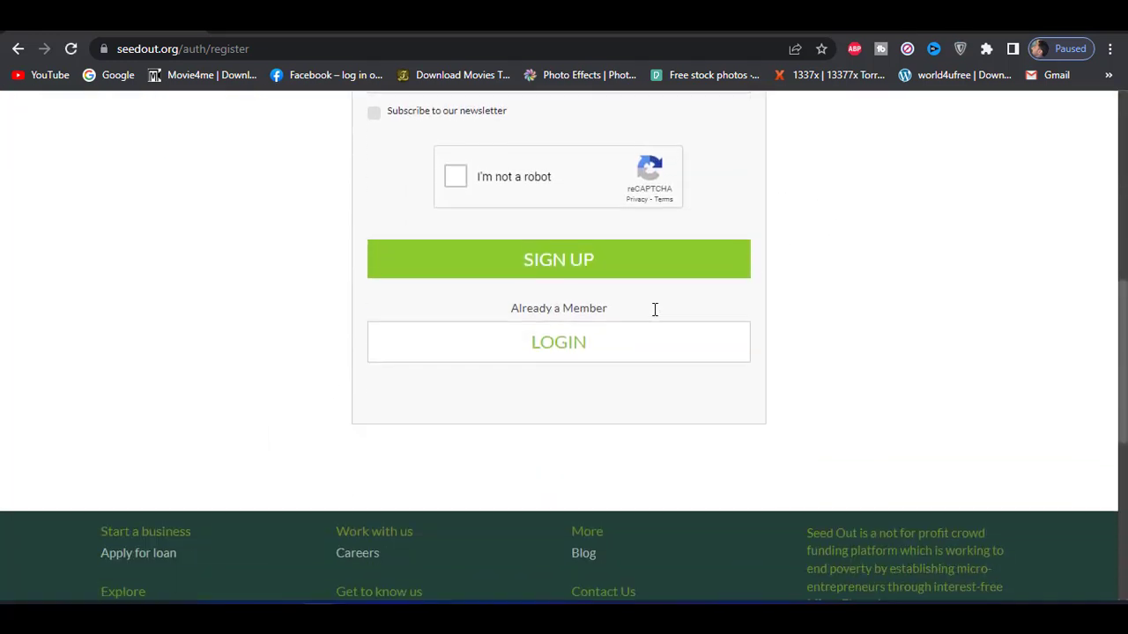
{"action": "scroll", "coordinate": [656, 317], "scroll_direction": "up", "scroll_amount": 3}
{"action": "scroll", "coordinate": [655, 317], "scroll_direction": "up", "scroll_amount": 3}
{"action": "scroll", "coordinate": [655, 317], "scroll_direction": "down", "scroll_amount": 3}
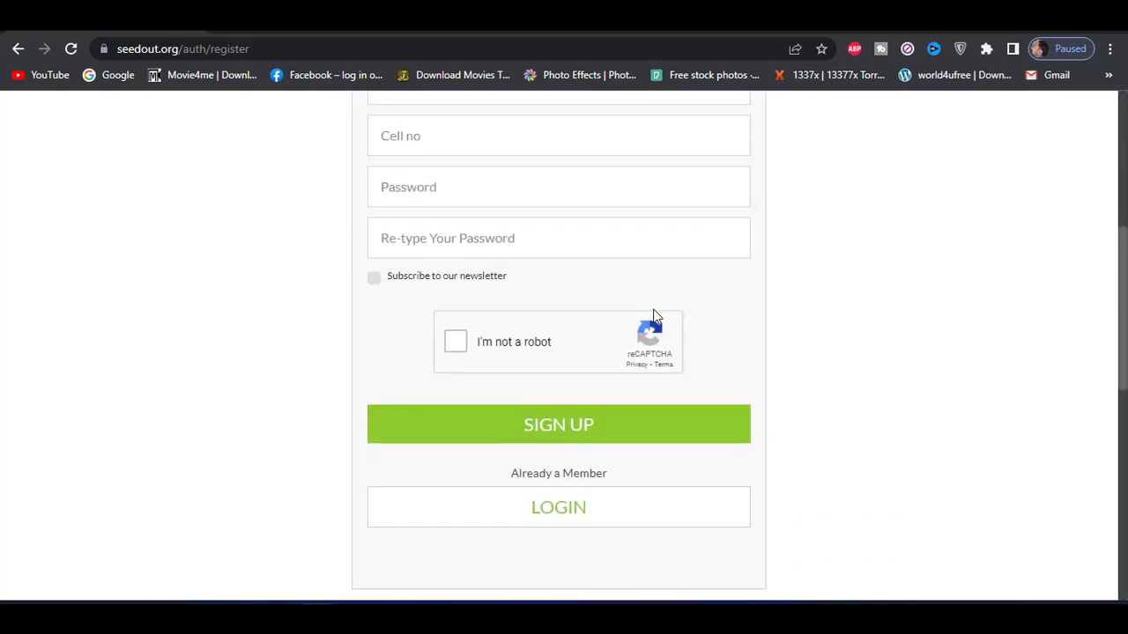
{"action": "scroll", "coordinate": [655, 317], "scroll_direction": "up", "scroll_amount": 3}
{"action": "scroll", "coordinate": [655, 317], "scroll_direction": "down", "scroll_amount": 1}
{"action": "scroll", "coordinate": [656, 317], "scroll_direction": "up", "scroll_amount": 6}
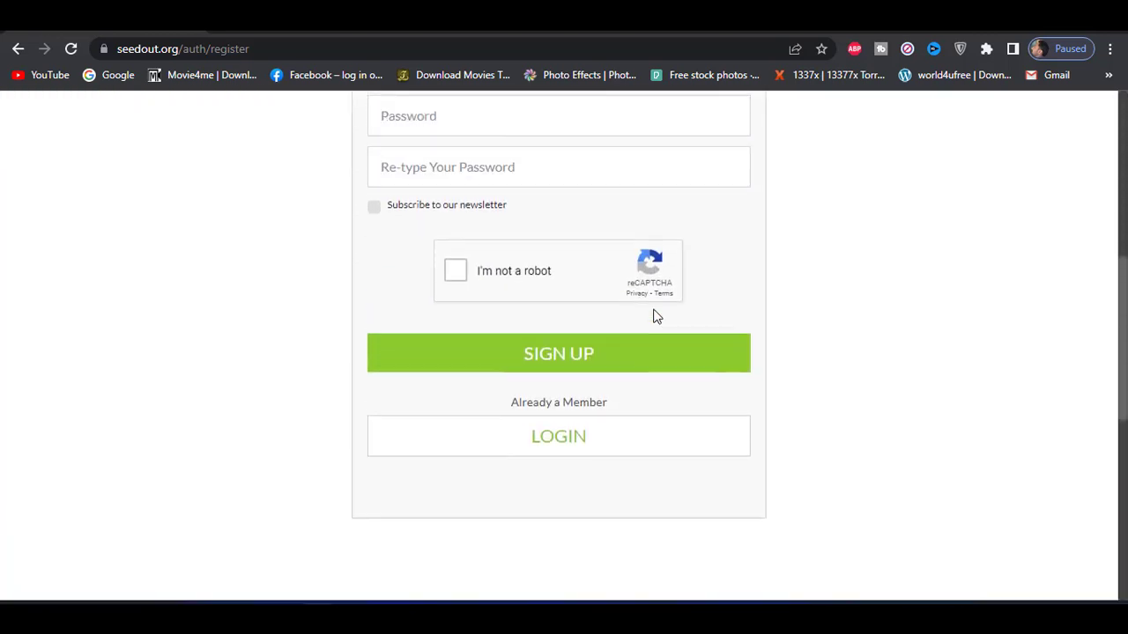